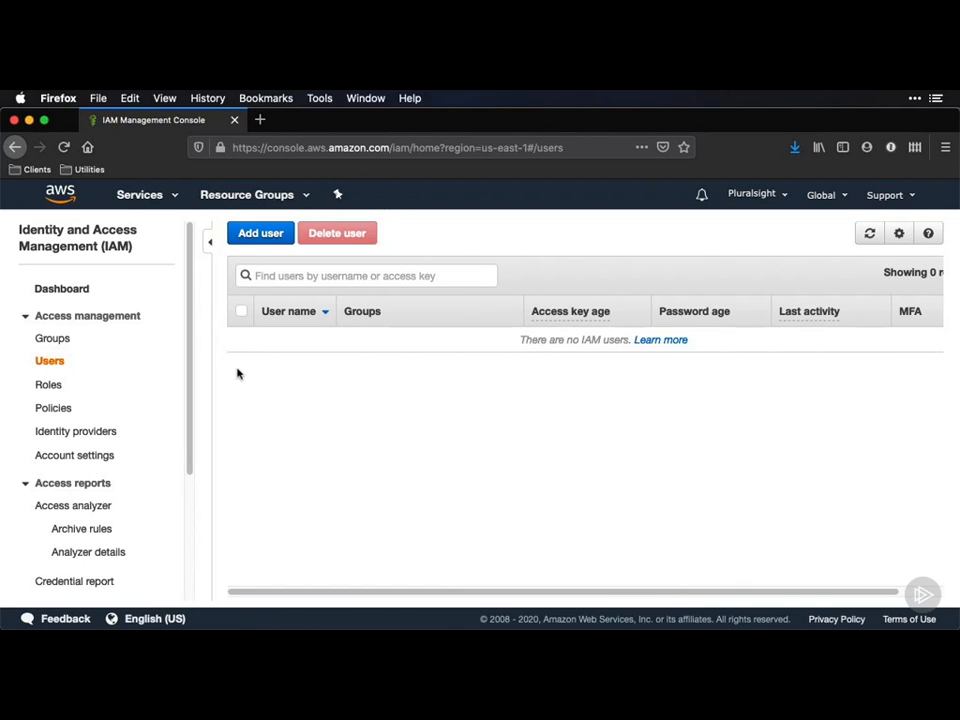
Start adding a new IAM user and enter the user's name.
left_click(261, 235)
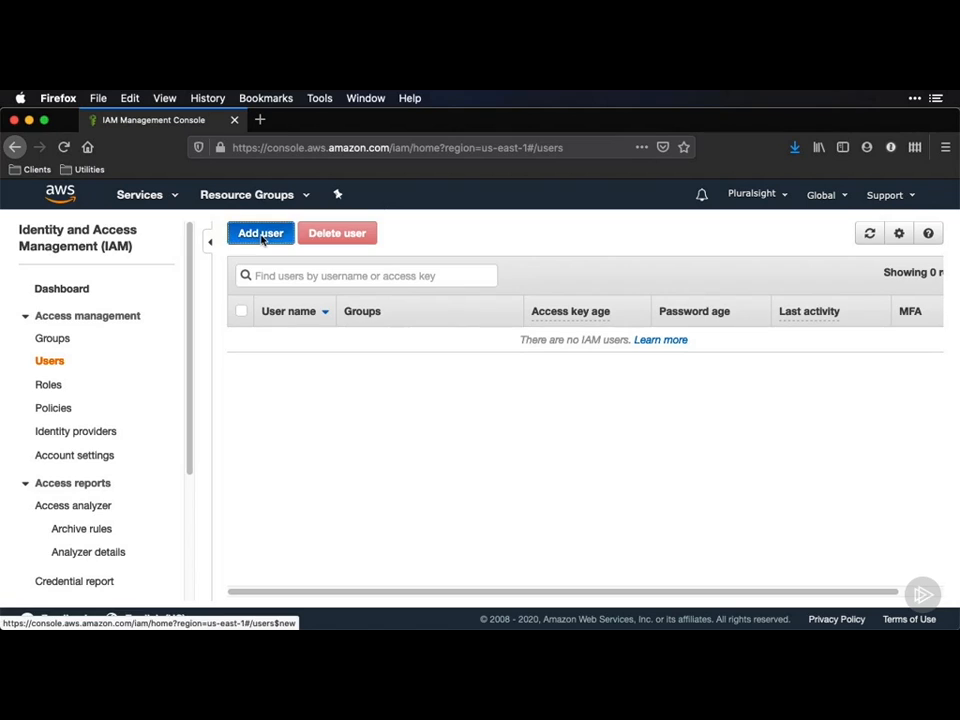
left_click(313, 347)
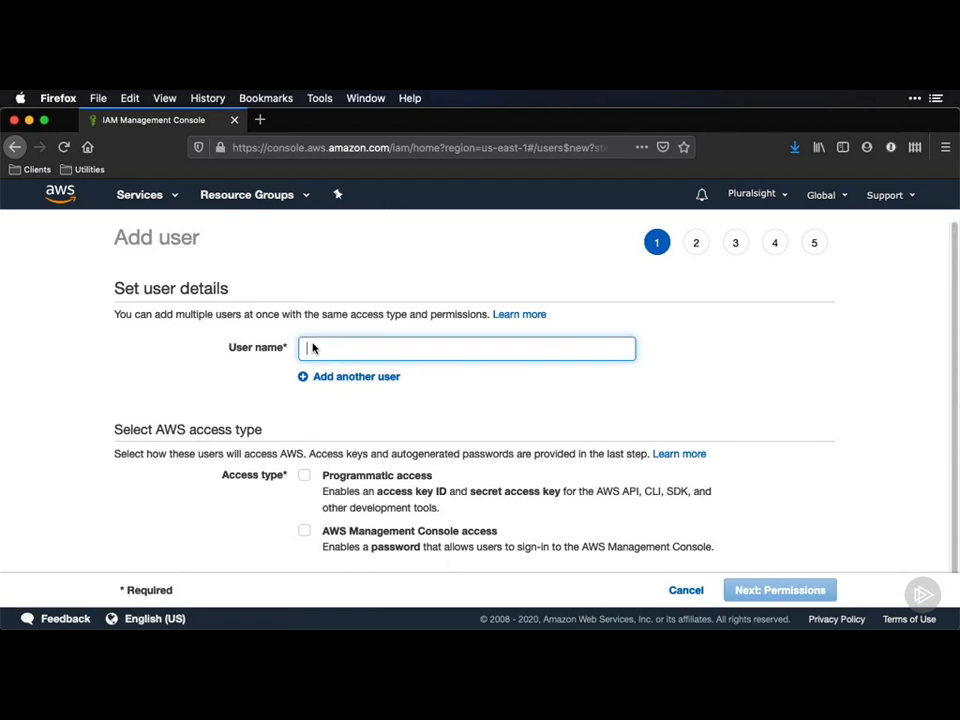
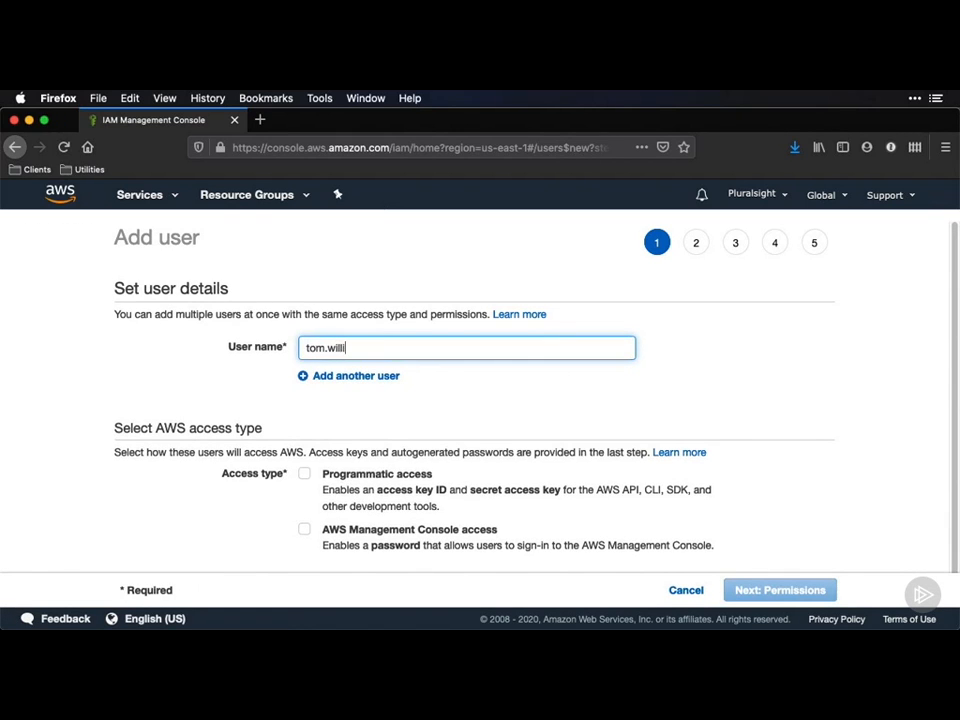
left_click(427, 401)
scroll(424, 420, "down", 1)
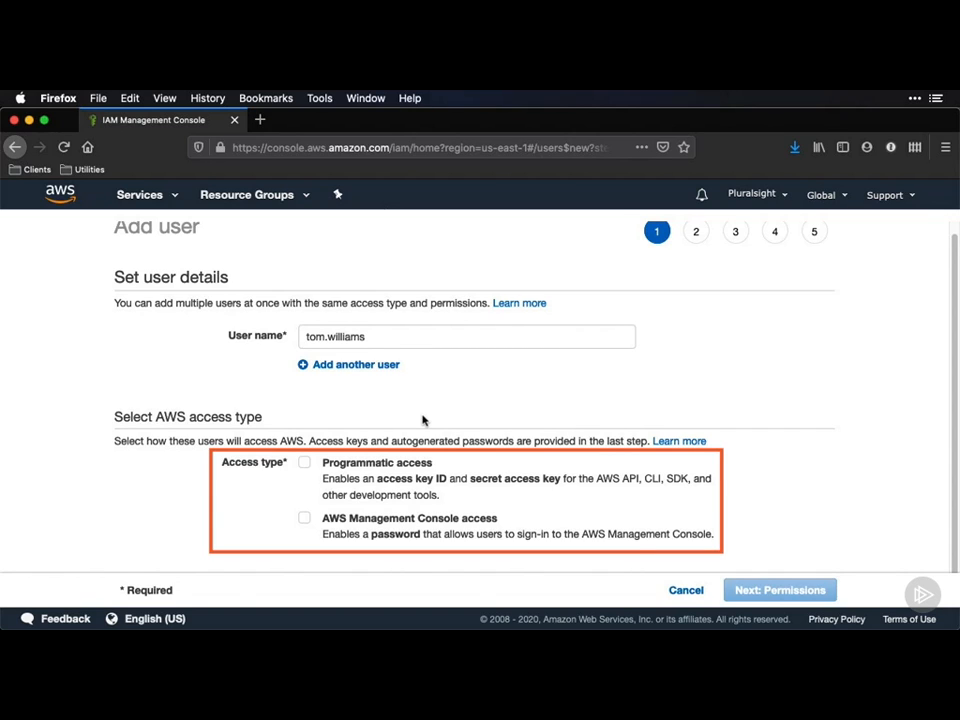
scroll(422, 420, "up", 1)
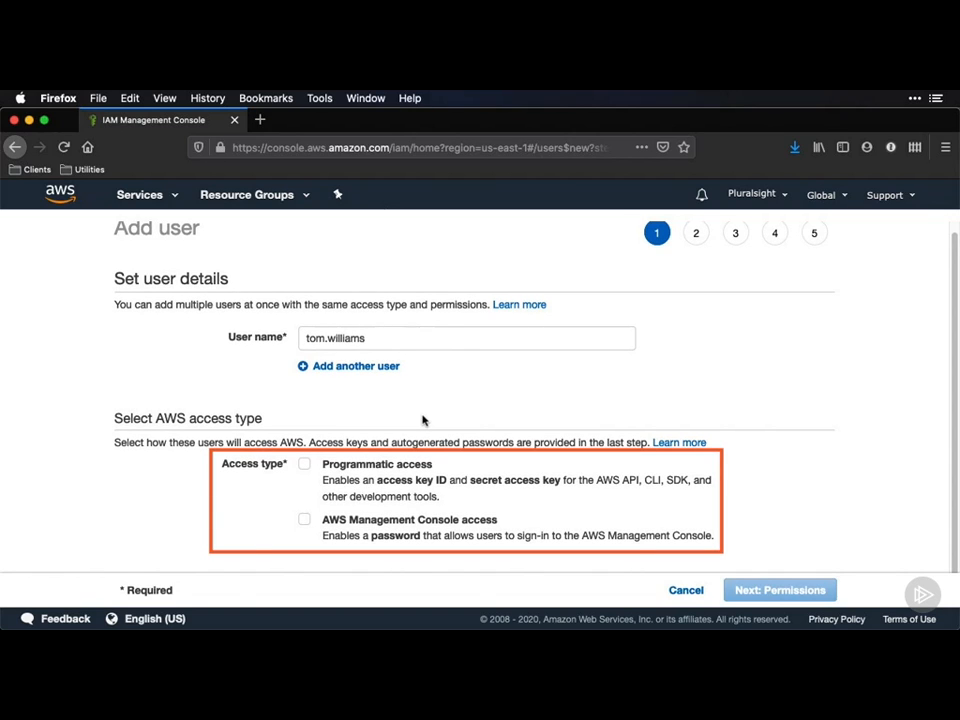
scroll(422, 420, "up", 1)
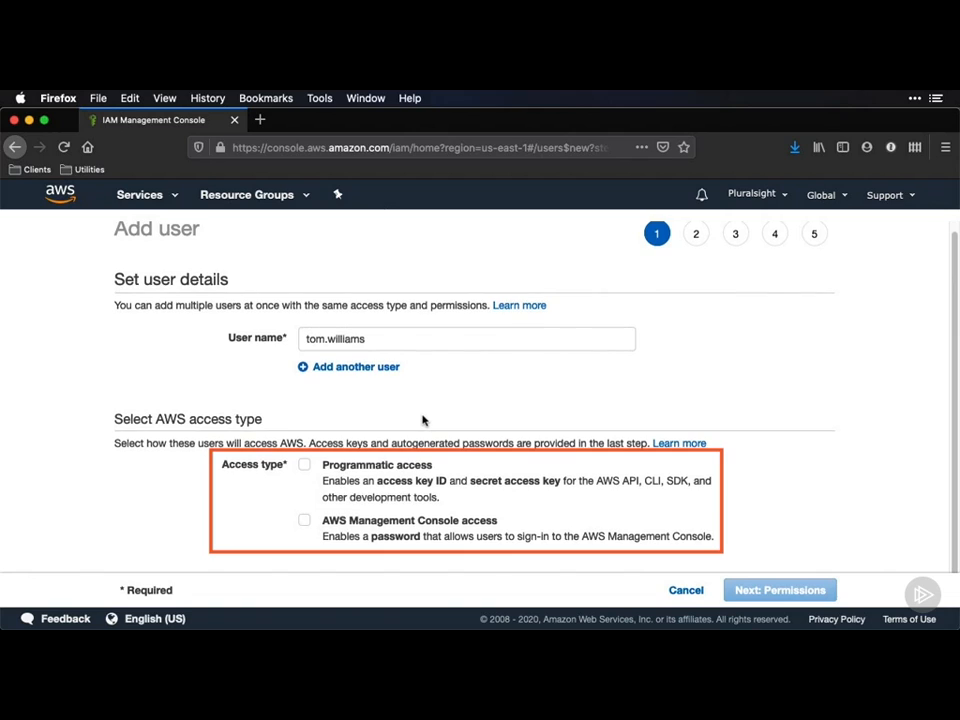
scroll(422, 420, "down", 1)
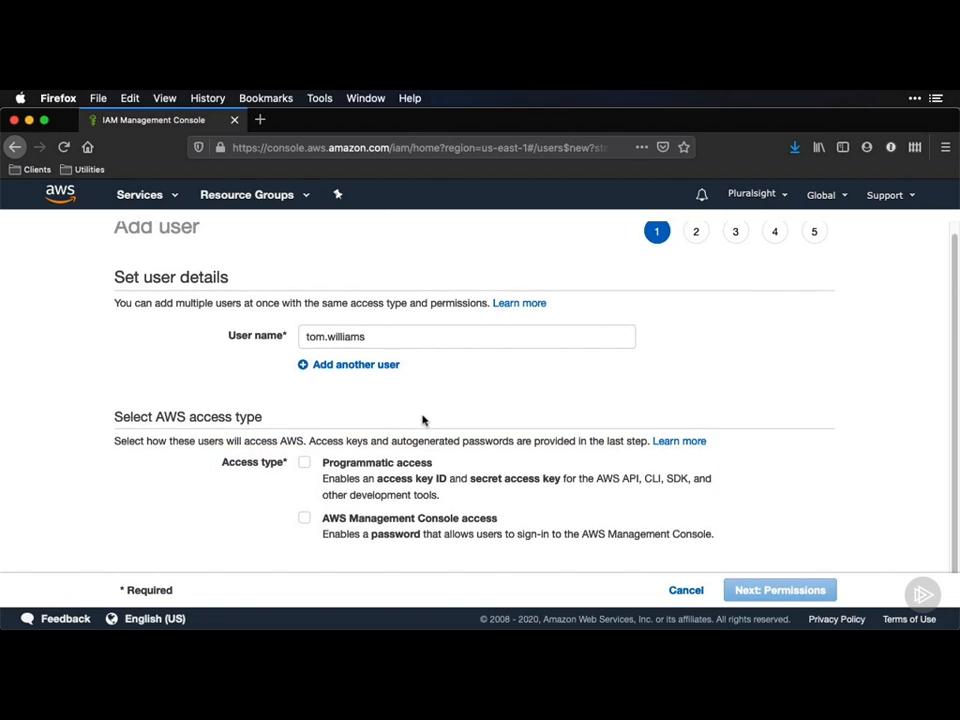
Enable AWS Management Console access, keeping the autogenerated password and required reset.
left_click(304, 518)
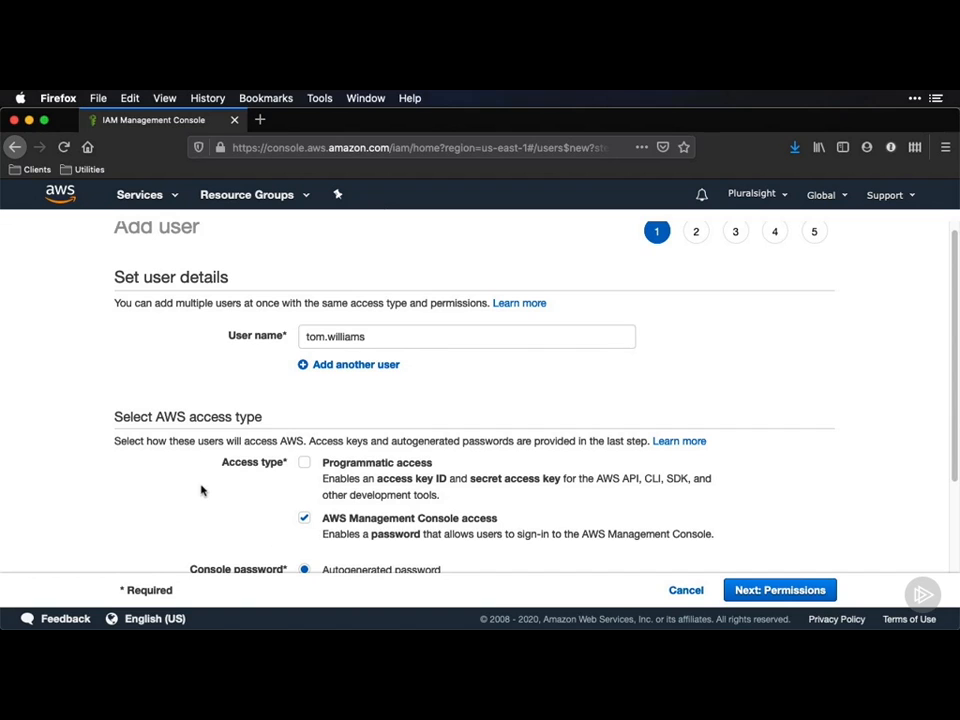
scroll(199, 511, "down", 1)
scroll(199, 511, "down", 3)
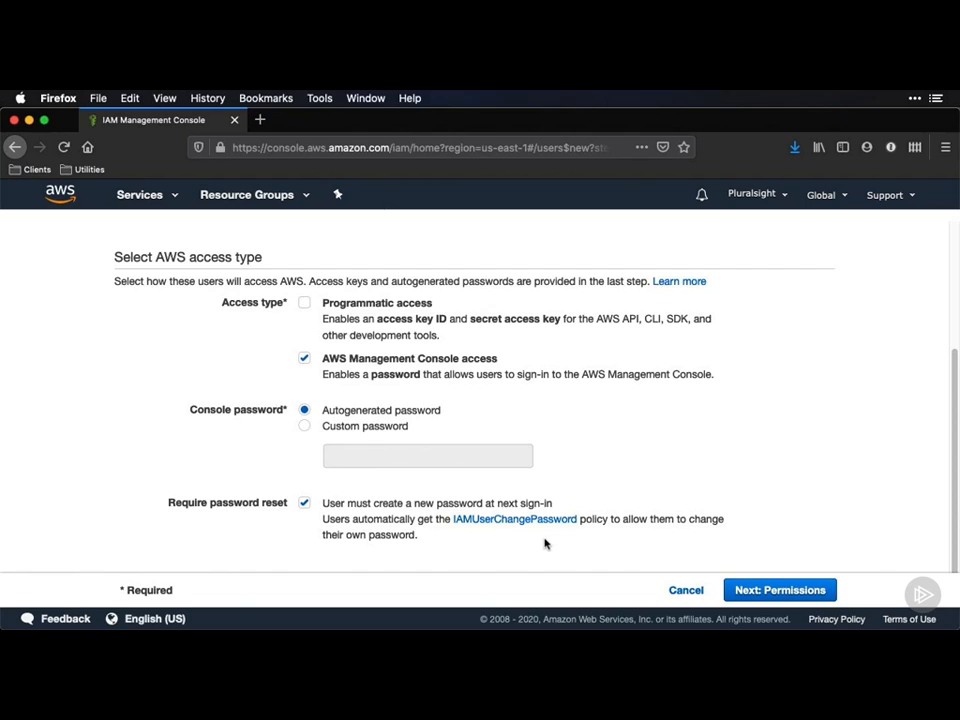
Attach AmazonS3FullAccess directly to the user by searching existing policies for 's3'.
left_click(780, 590)
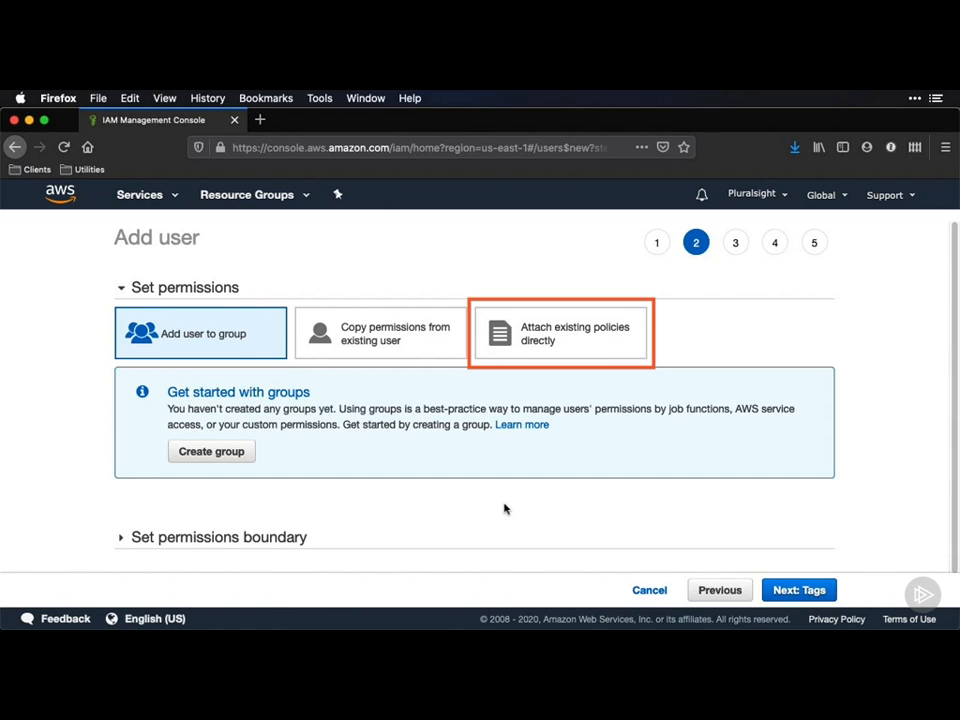
left_click(568, 333)
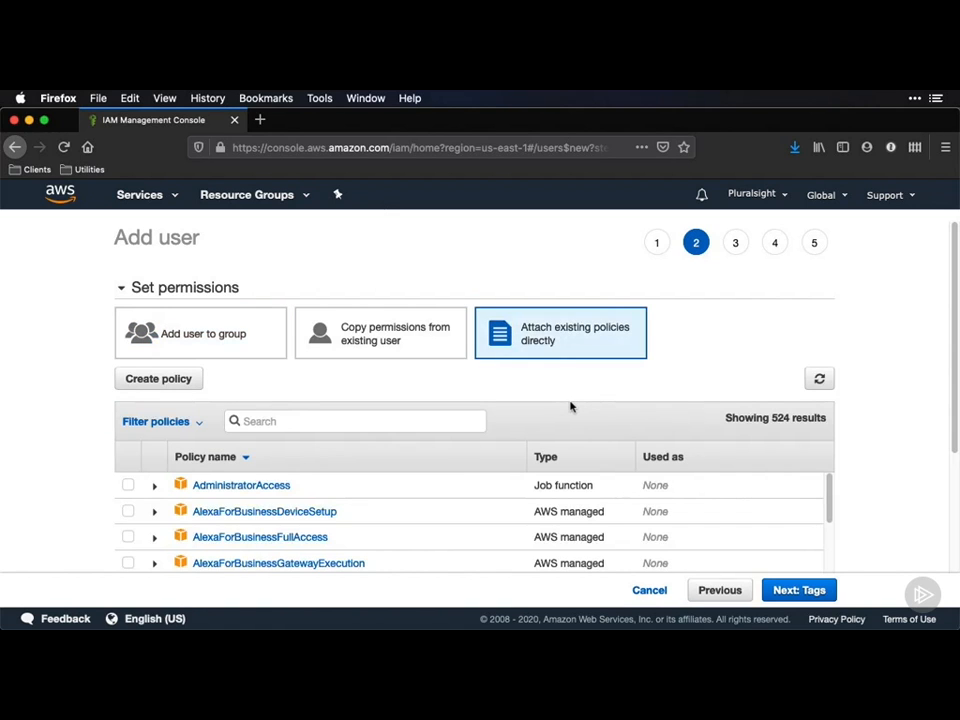
scroll(583, 437, "down", 2)
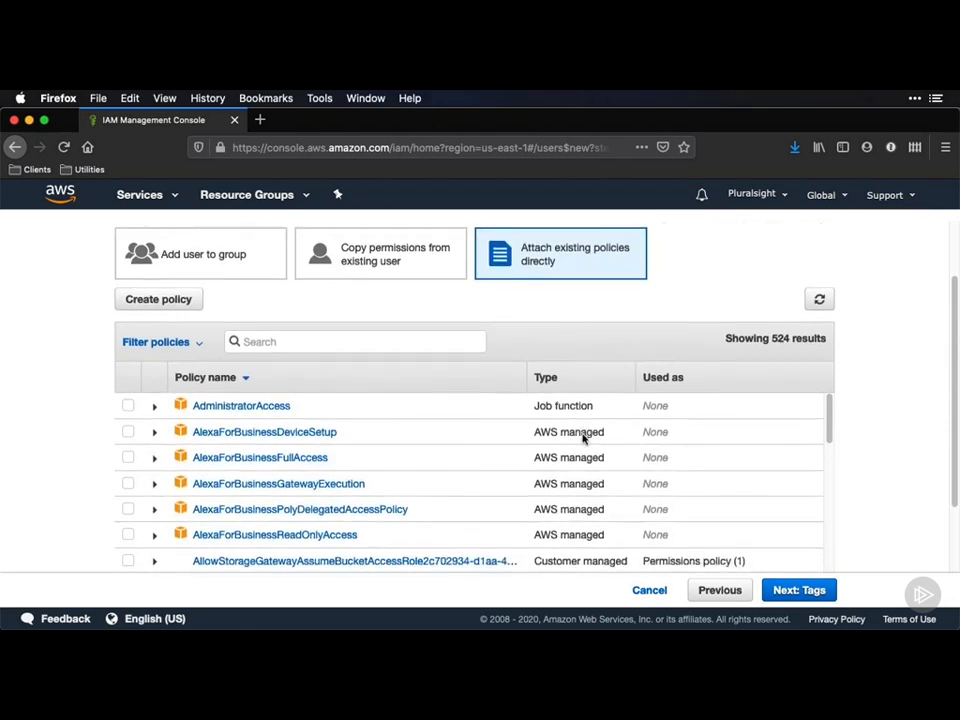
scroll(583, 437, "down", 1)
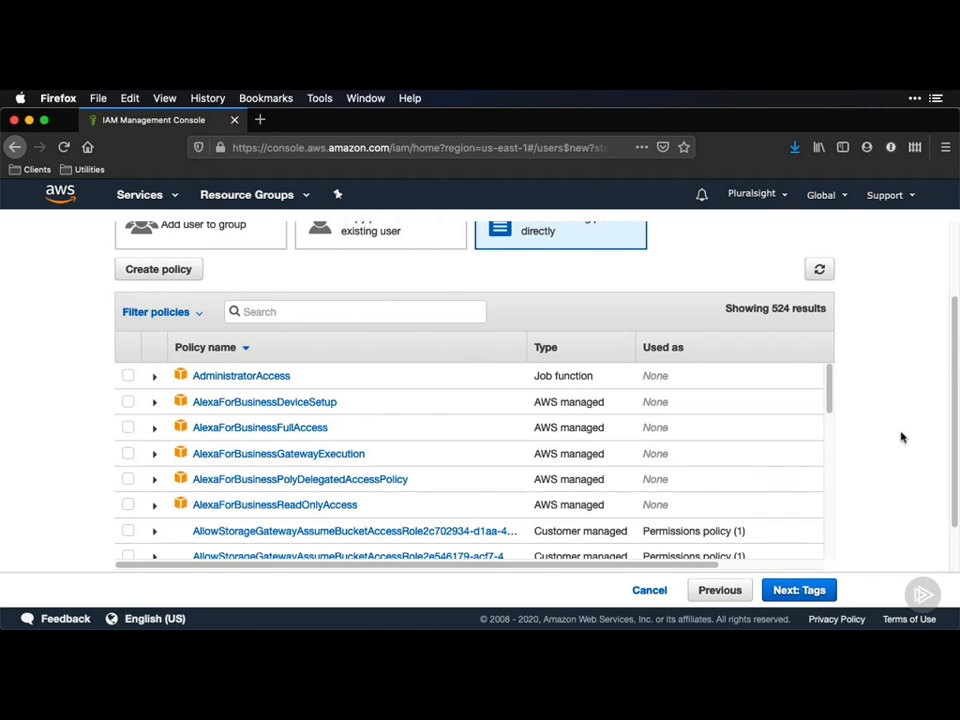
left_click(283, 316)
type("s3")
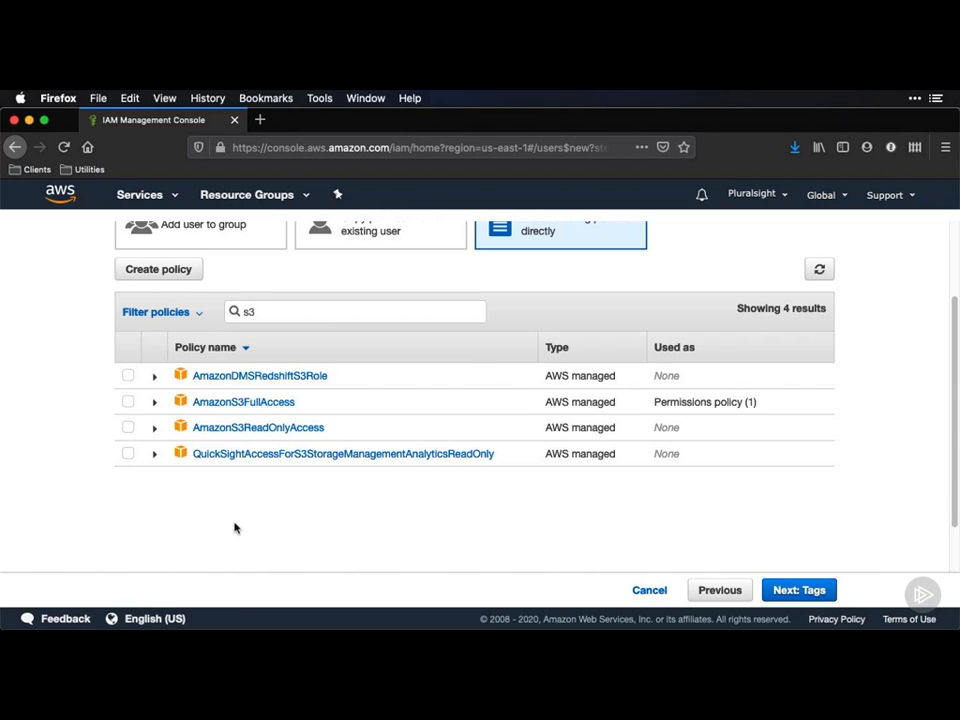
left_click(127, 401)
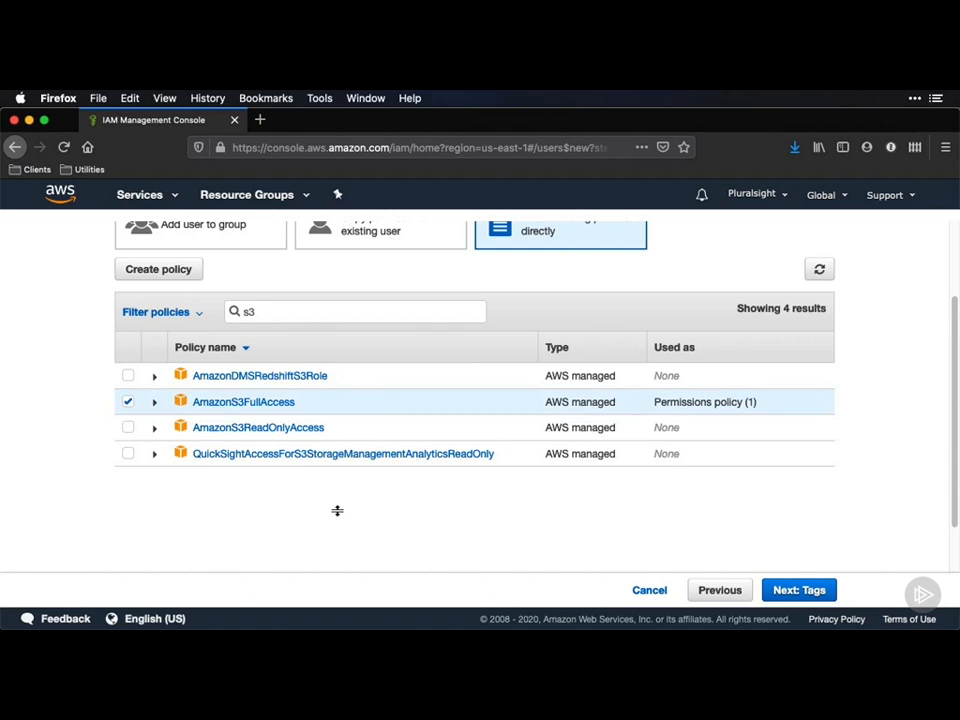
left_click(800, 591)
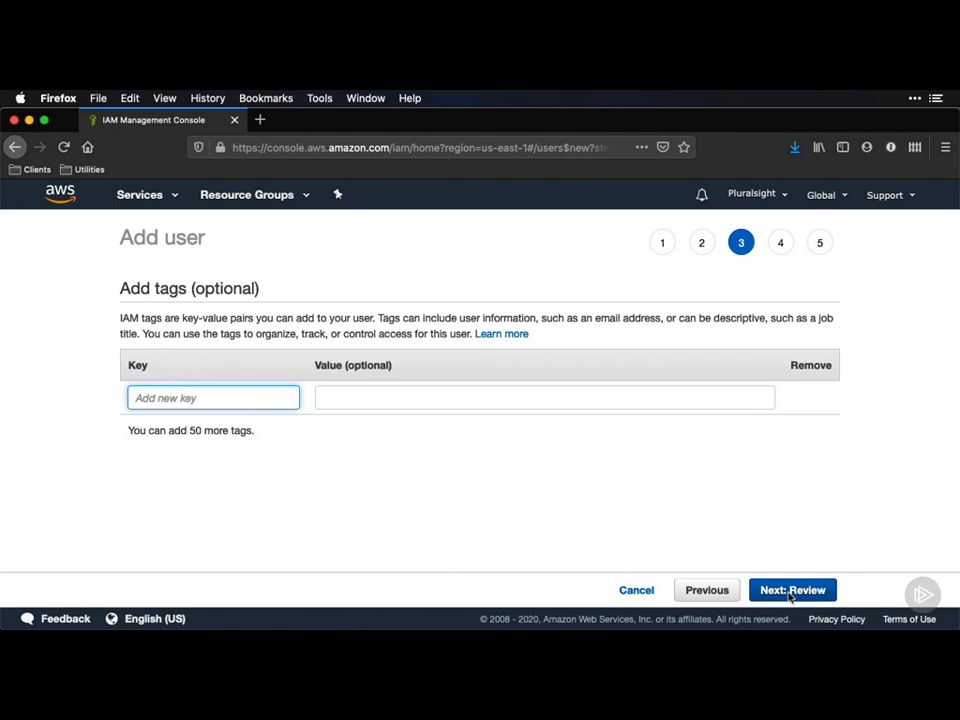
Skip tags, review the settings and create the user, then close the success page.
left_click(792, 594)
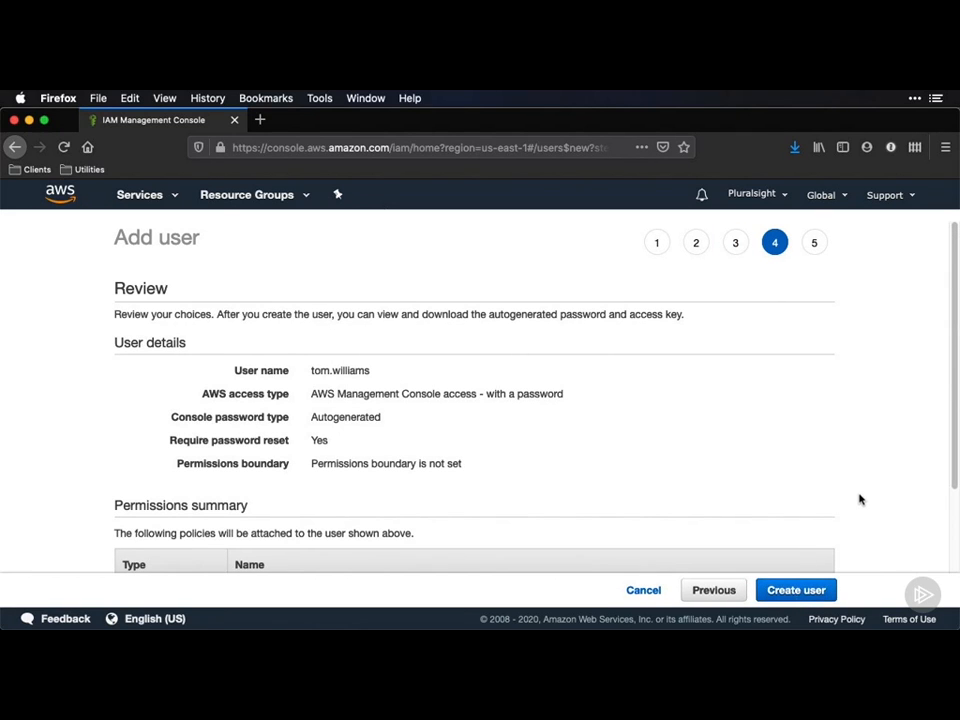
scroll(859, 499, "down", 1)
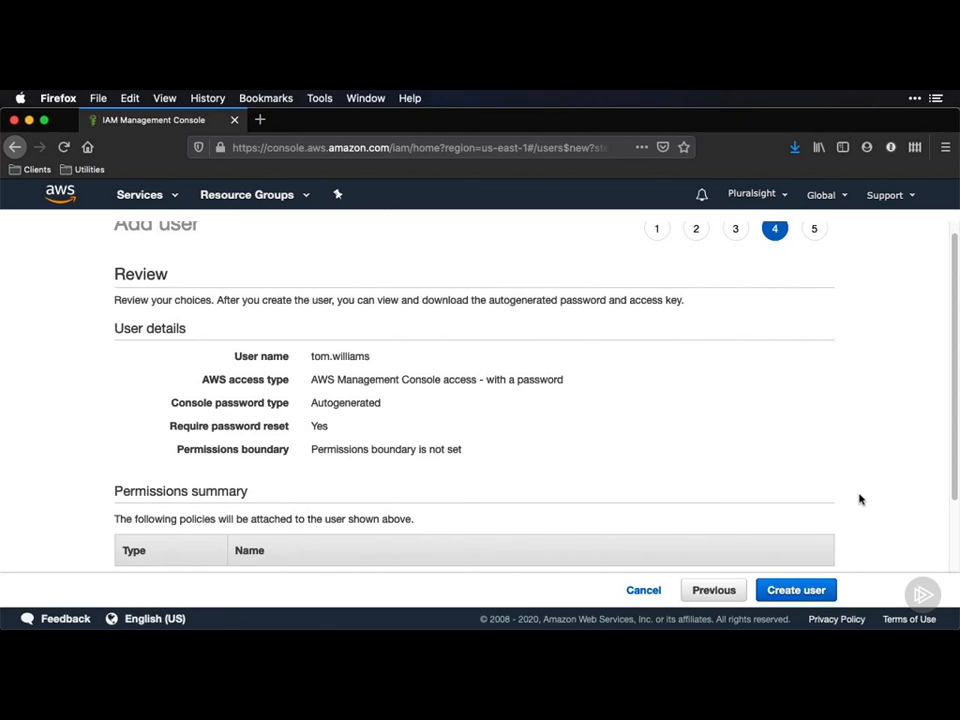
scroll(859, 499, "down", 3)
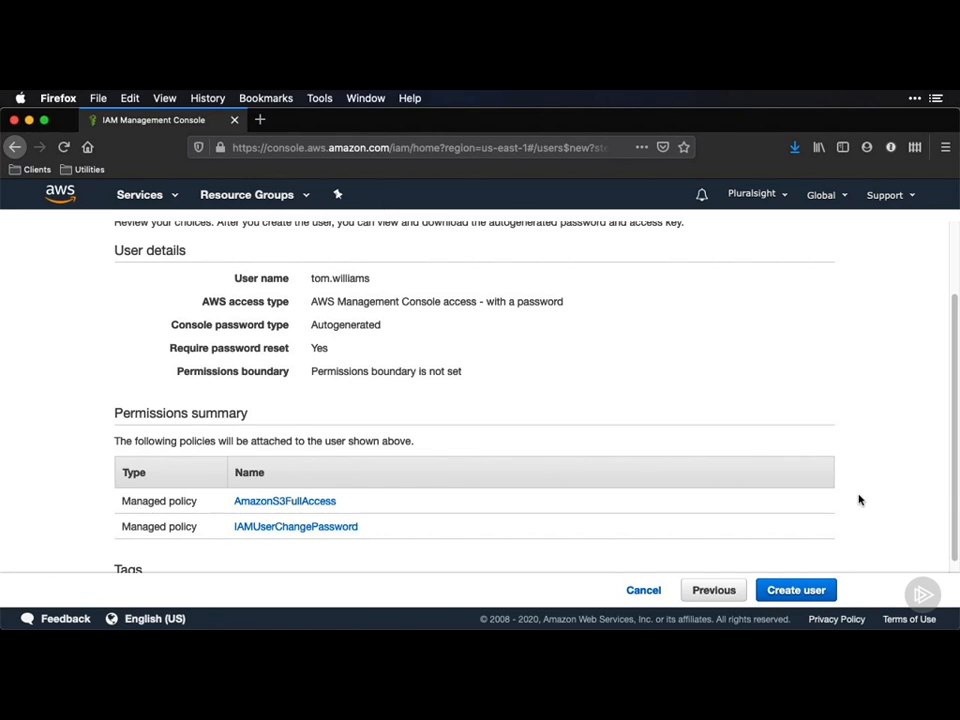
left_click(803, 592)
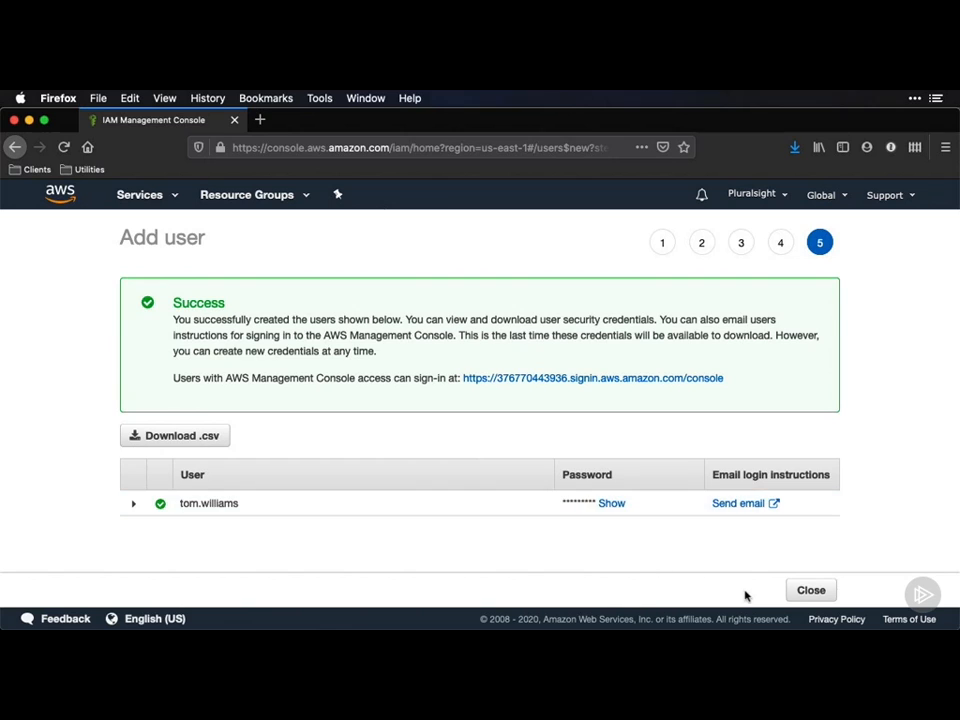
left_click(805, 588)
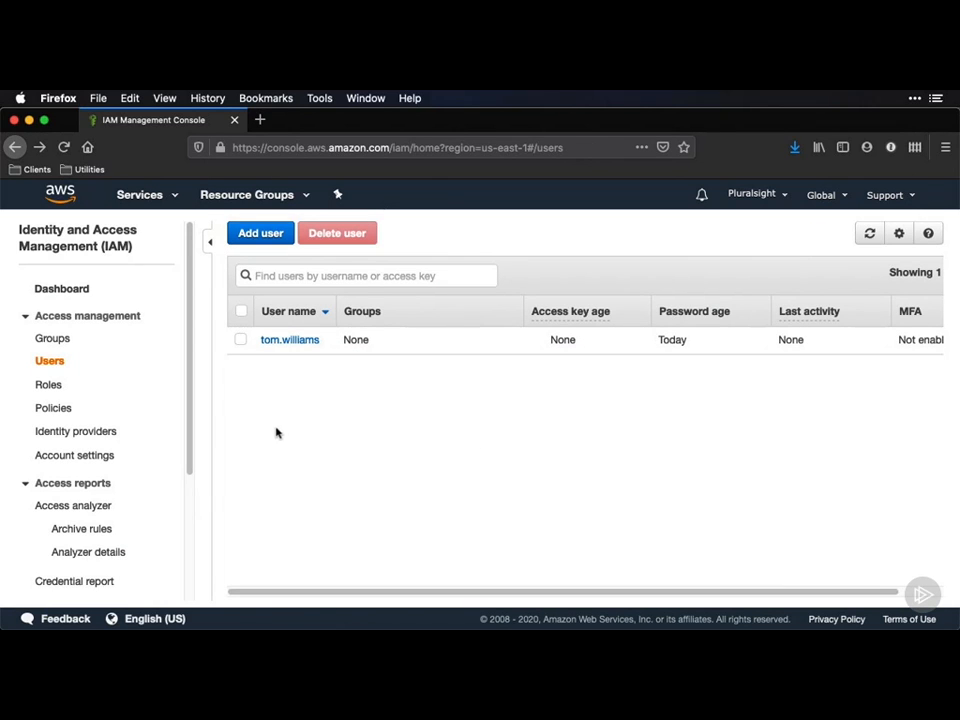
Create the group 'devteam1' with the AmazonS3FullAccess policy attached.
left_click(62, 341)
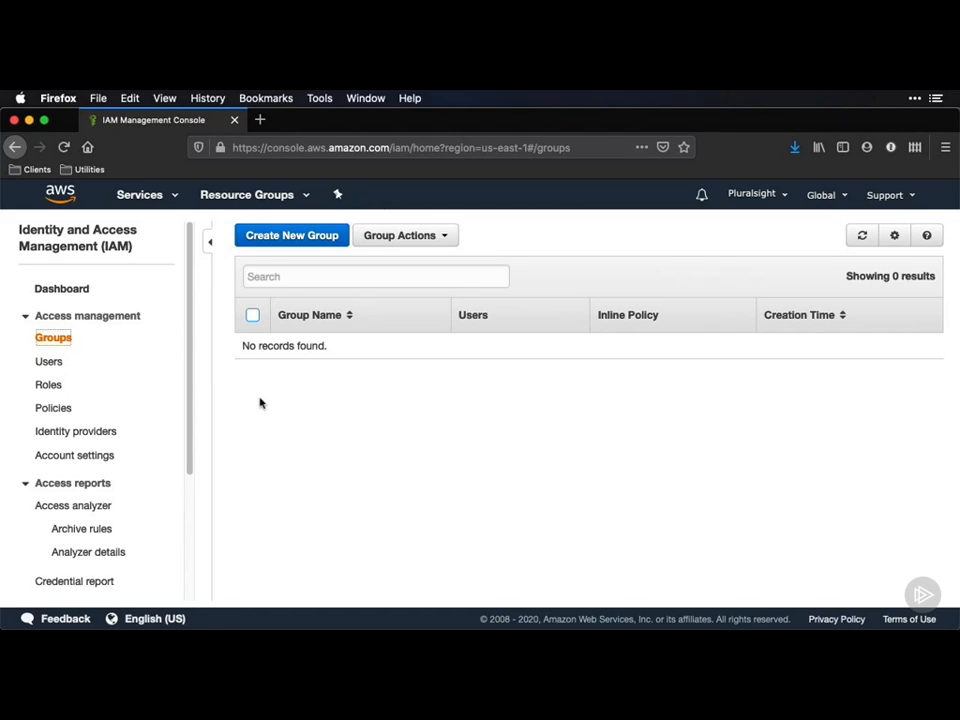
left_click(298, 240)
left_click(388, 298)
type("de")
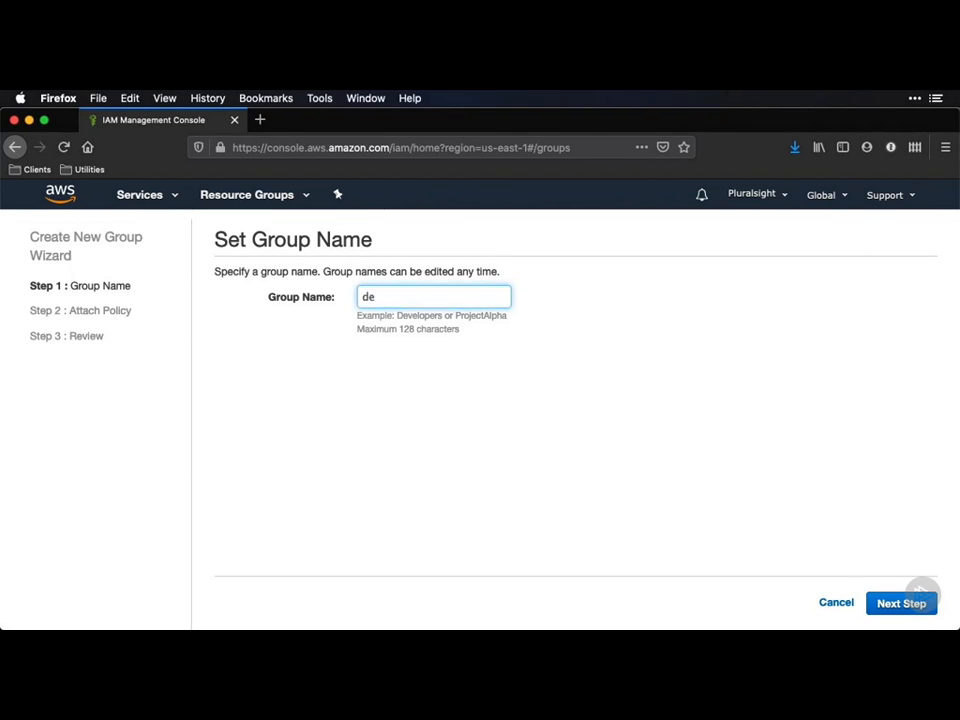
type("vteam1")
left_click(897, 605)
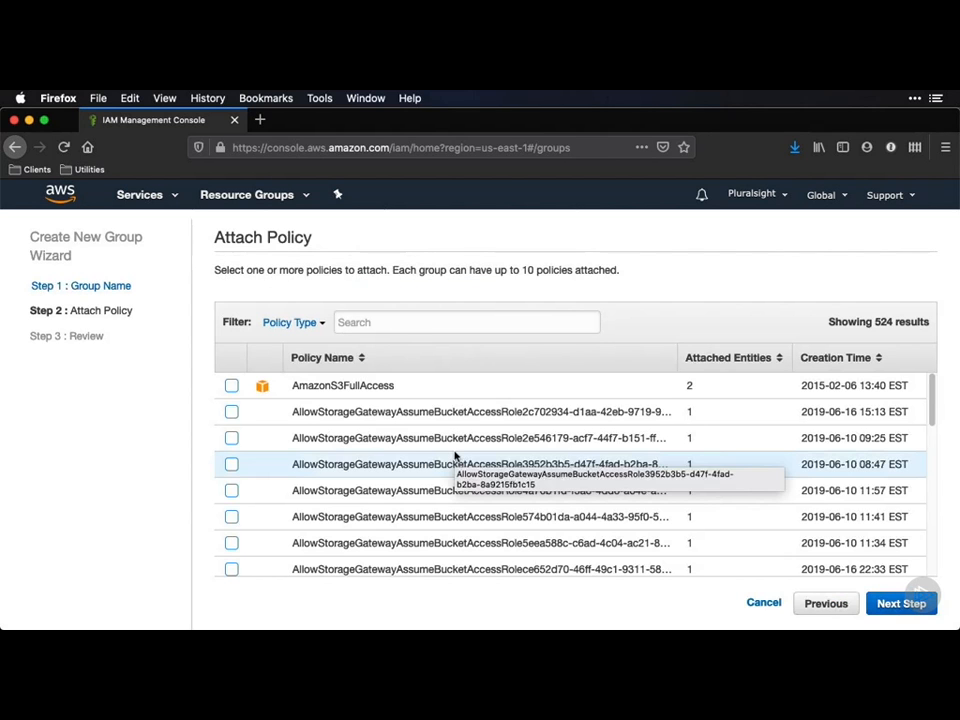
left_click(231, 386)
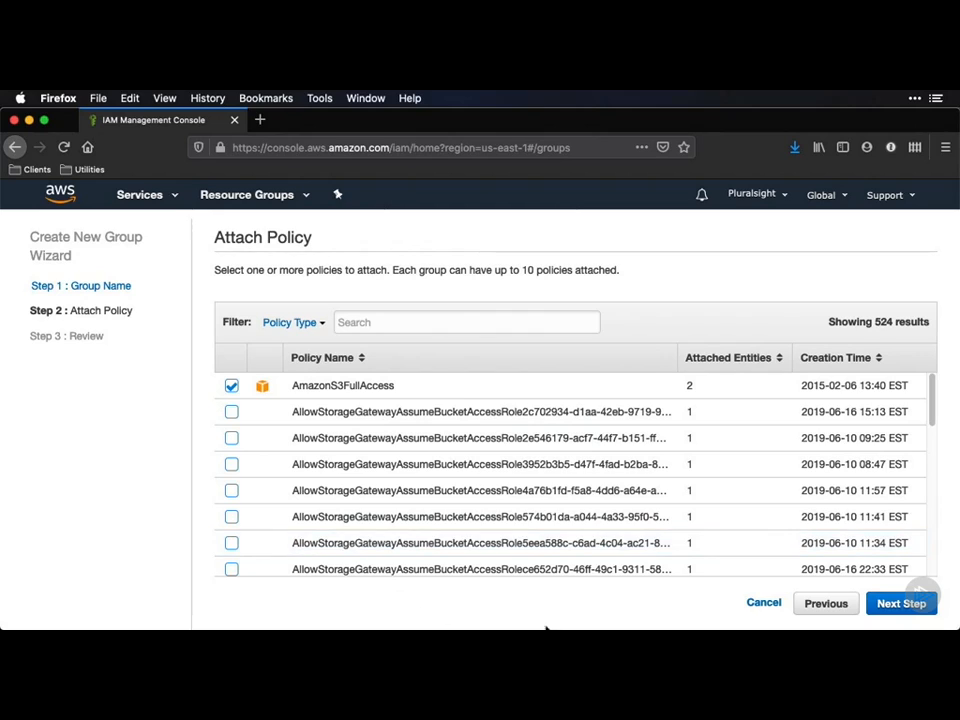
left_click(887, 608)
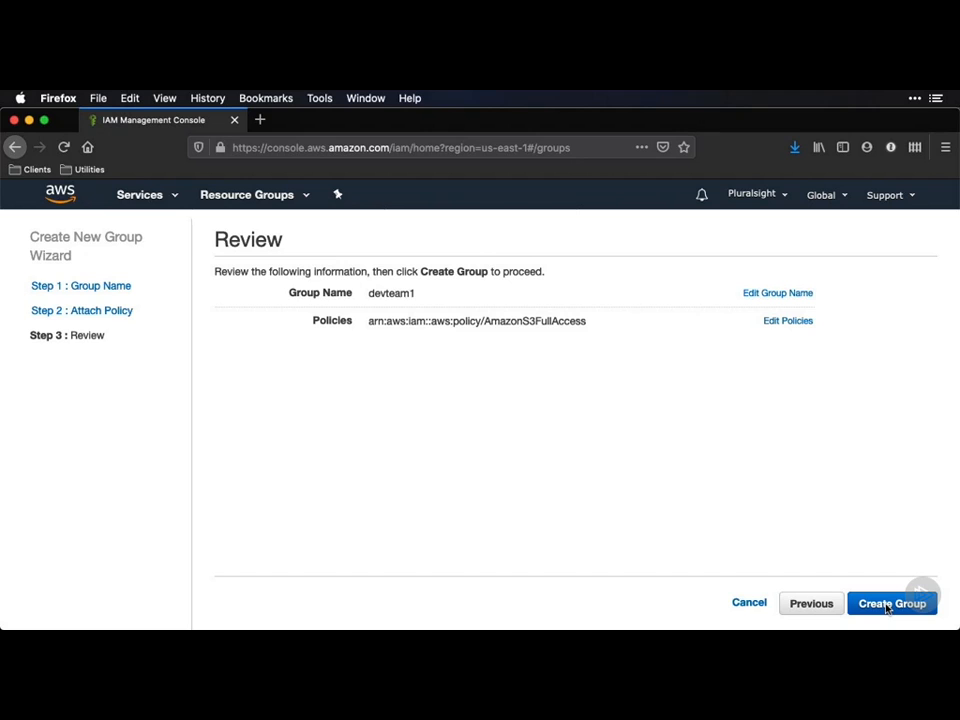
left_click(887, 608)
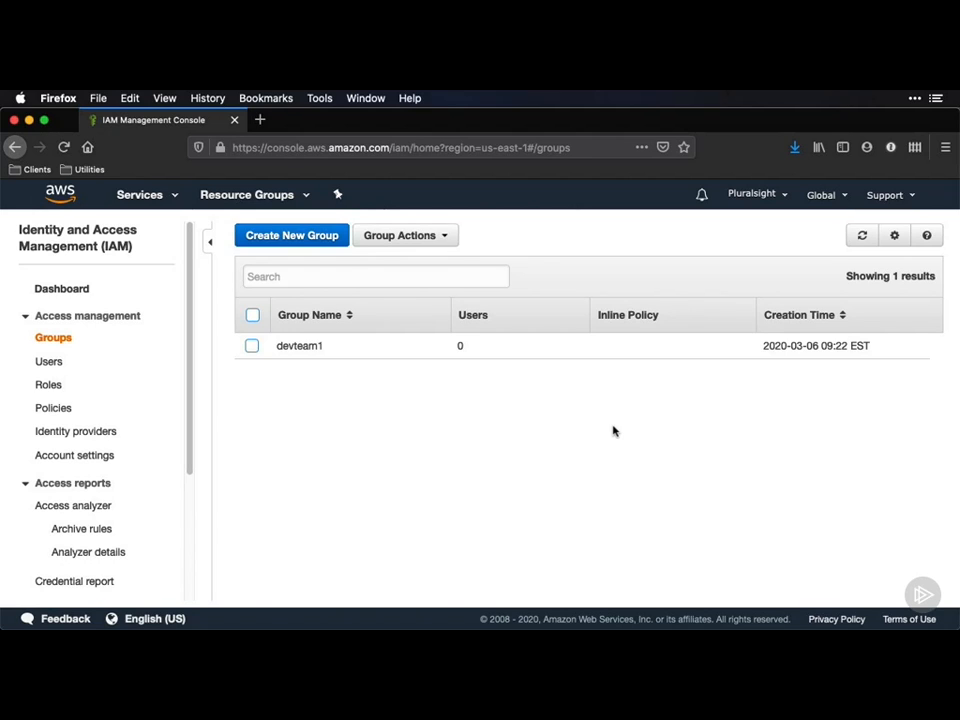
Detach AmazonS3FullAccess from the new user's permissions on the user's summary page.
left_click(52, 361)
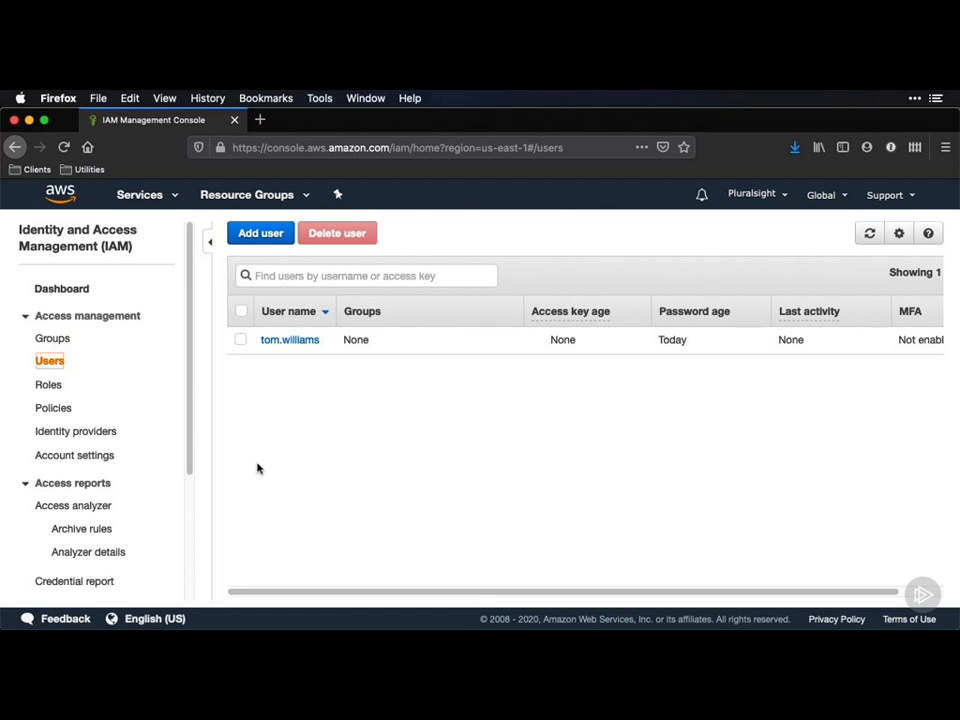
left_click(292, 340)
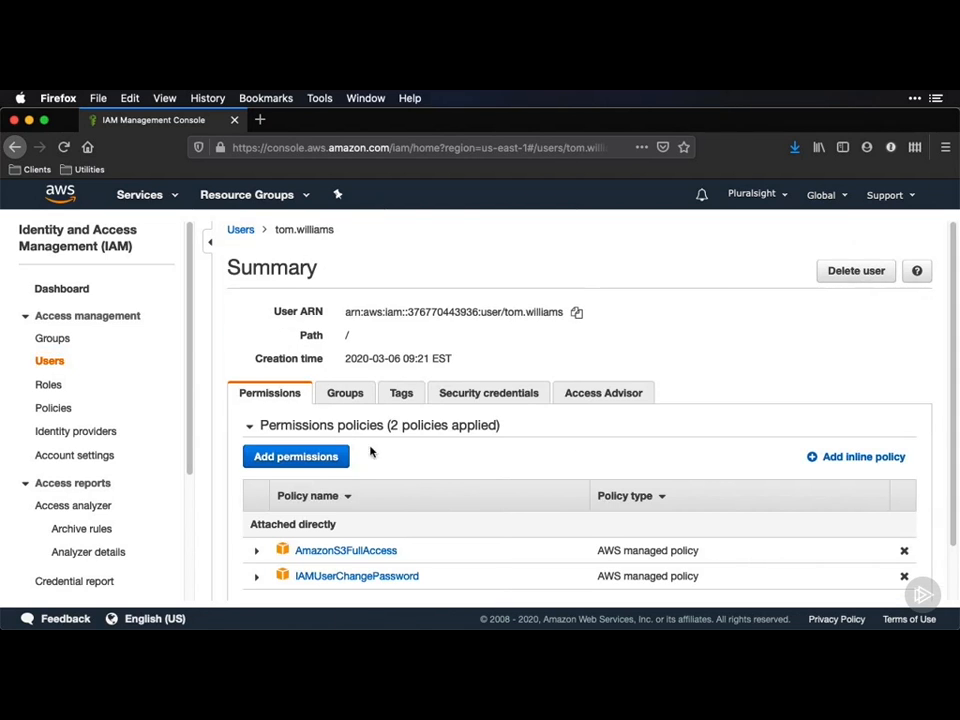
scroll(418, 486, "down", 2)
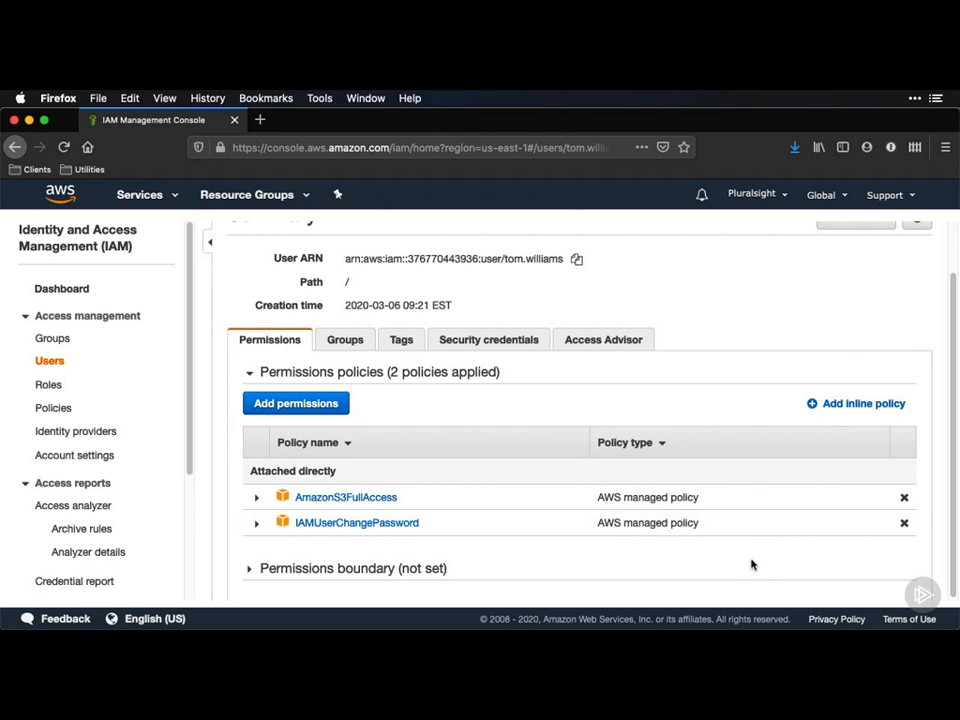
left_click(905, 498)
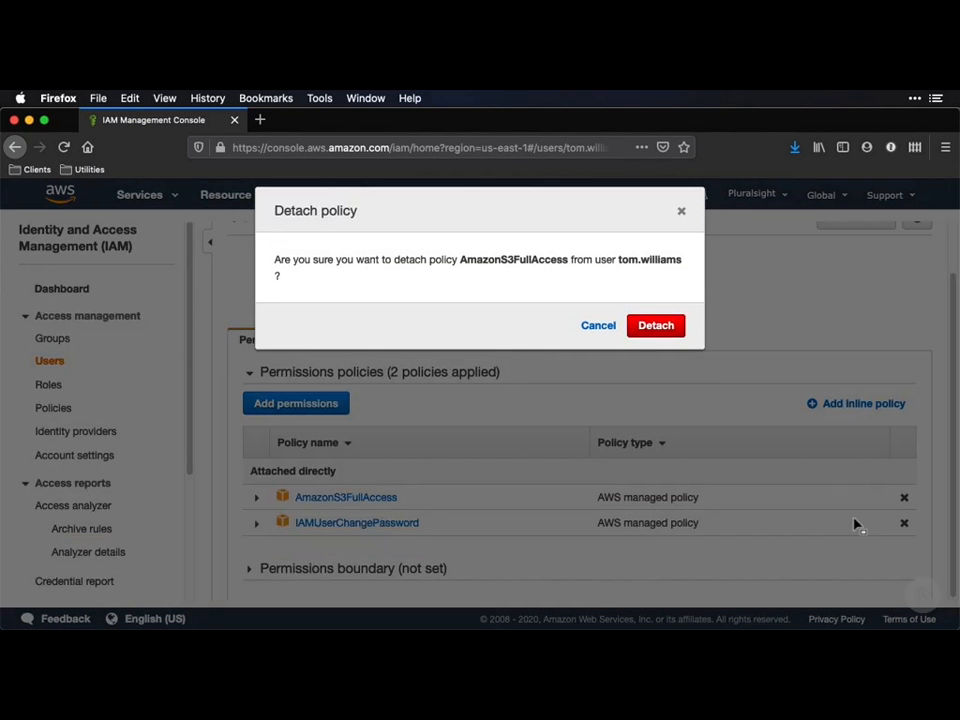
left_click(642, 330)
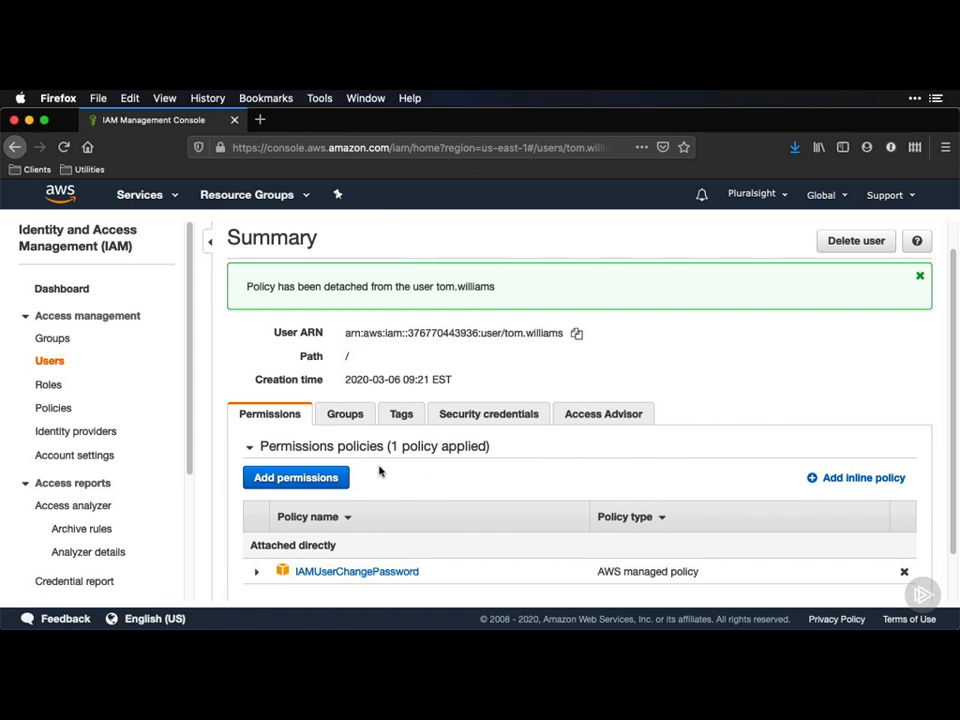
Add the user to the devteam1 group from the user's Groups tab.
left_click(343, 413)
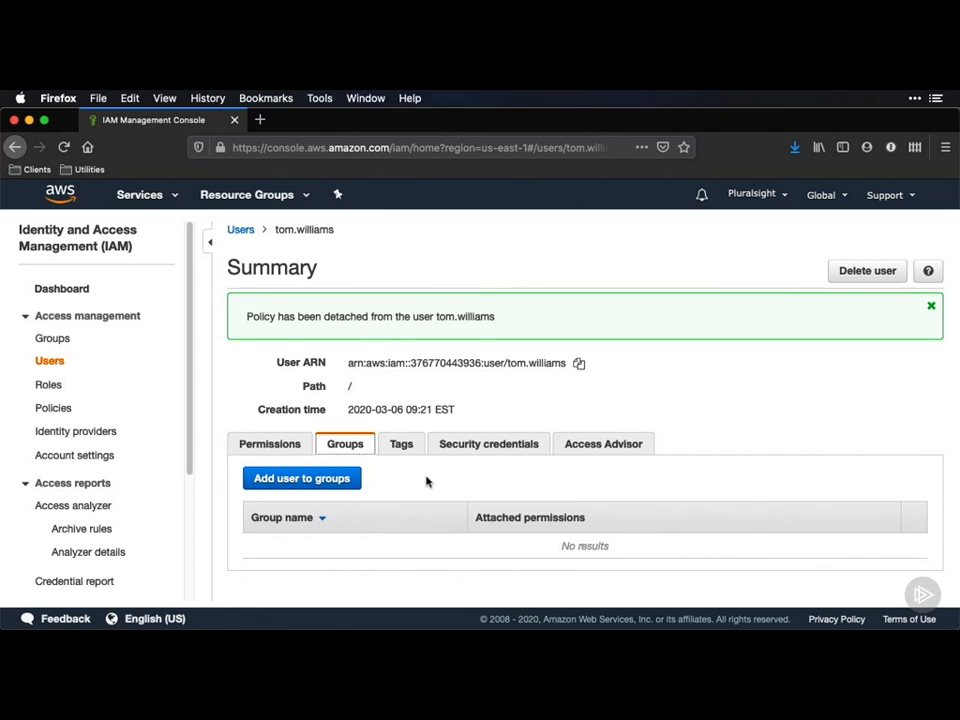
left_click(356, 478)
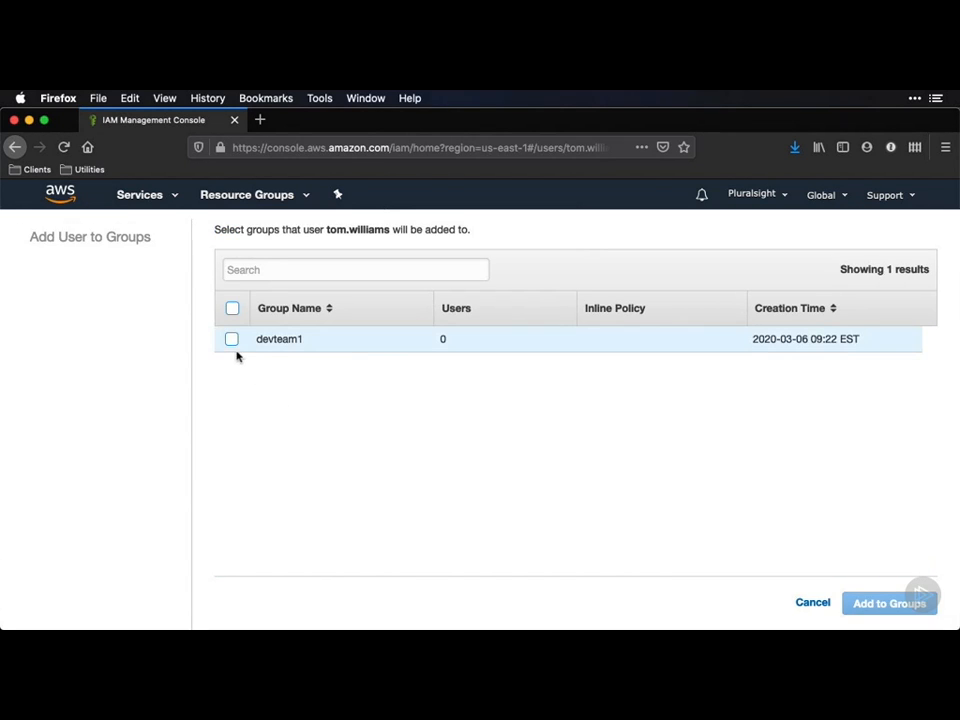
left_click(231, 340)
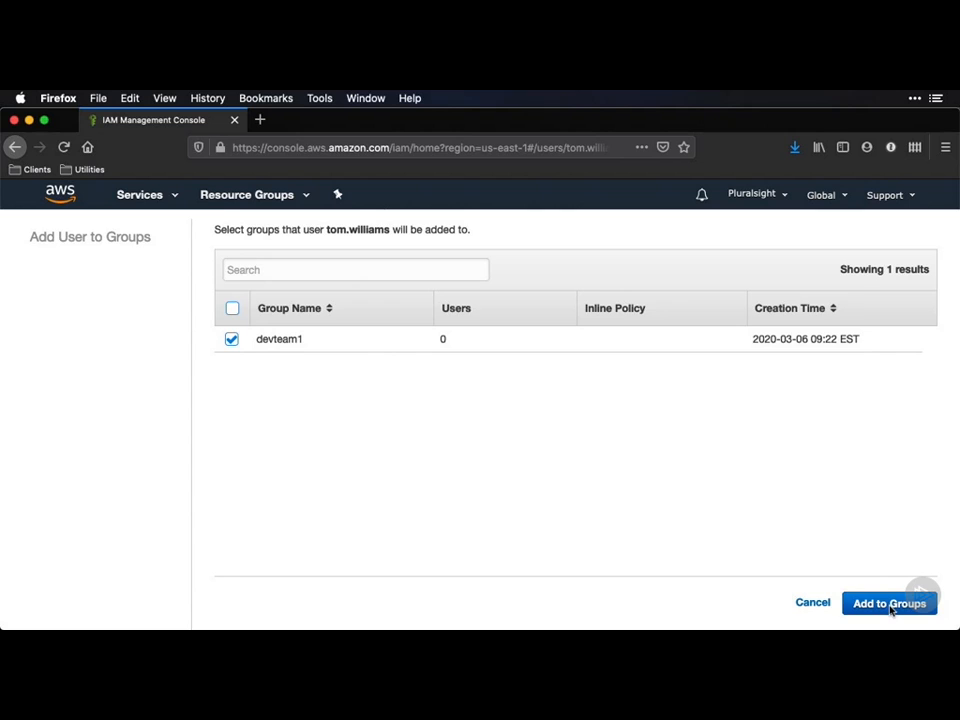
left_click(891, 607)
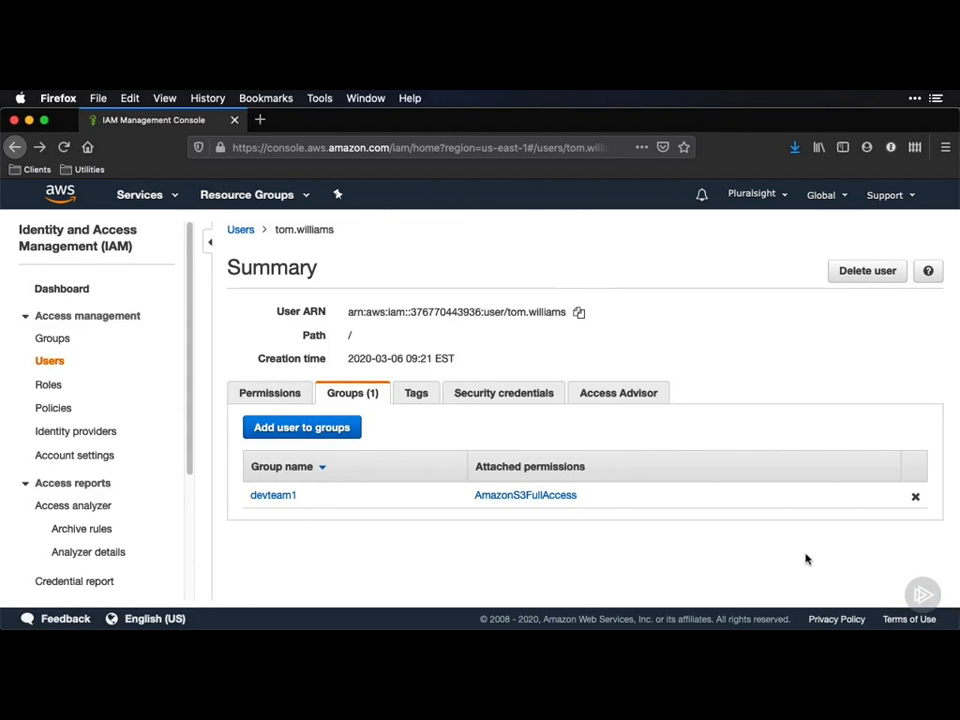